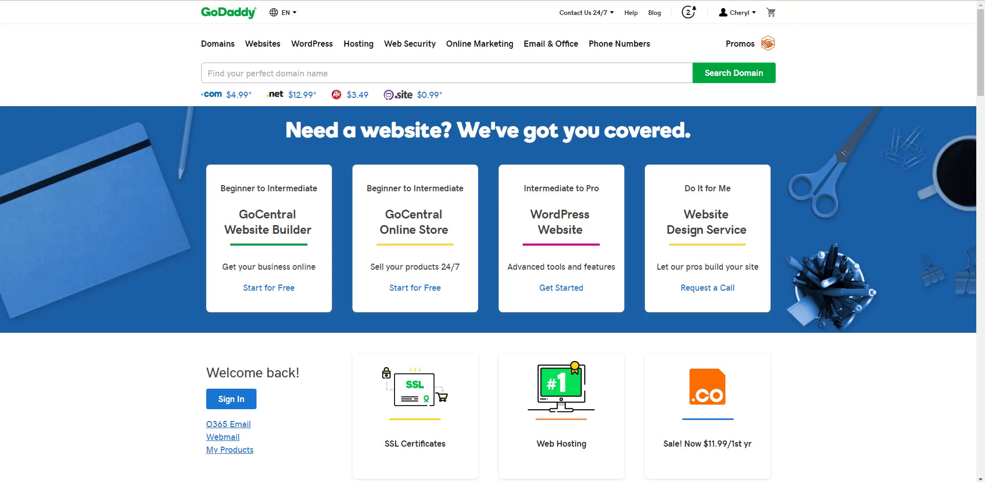
# Find richnicheacademy.com in the account's list of managed domains and open its domain settings.
pyautogui.click(750, 17)
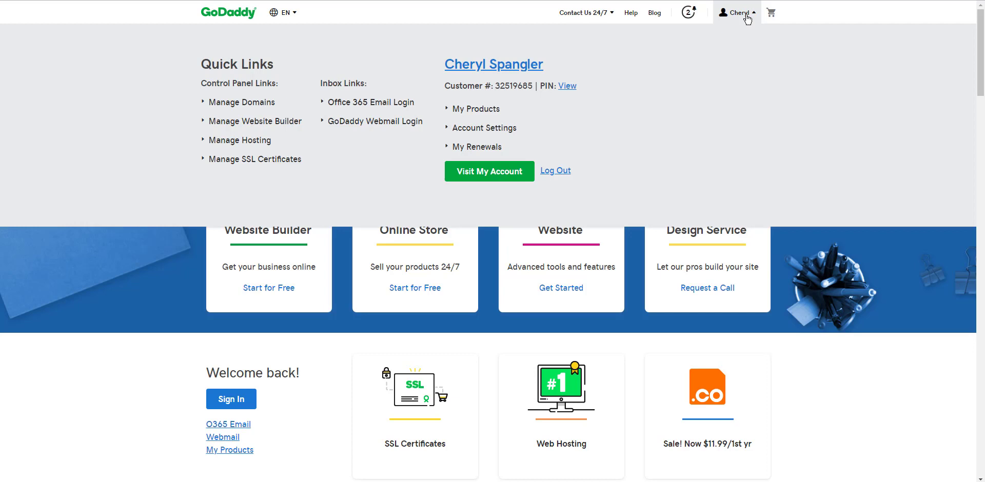
pyautogui.click(238, 102)
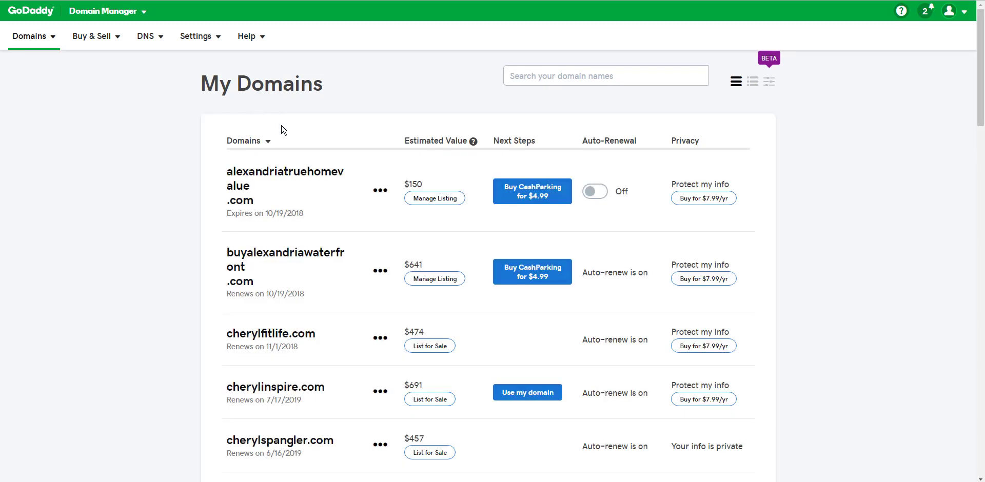
pyautogui.scroll(-4, 285, 133)
pyautogui.scroll(-10, 289, 153)
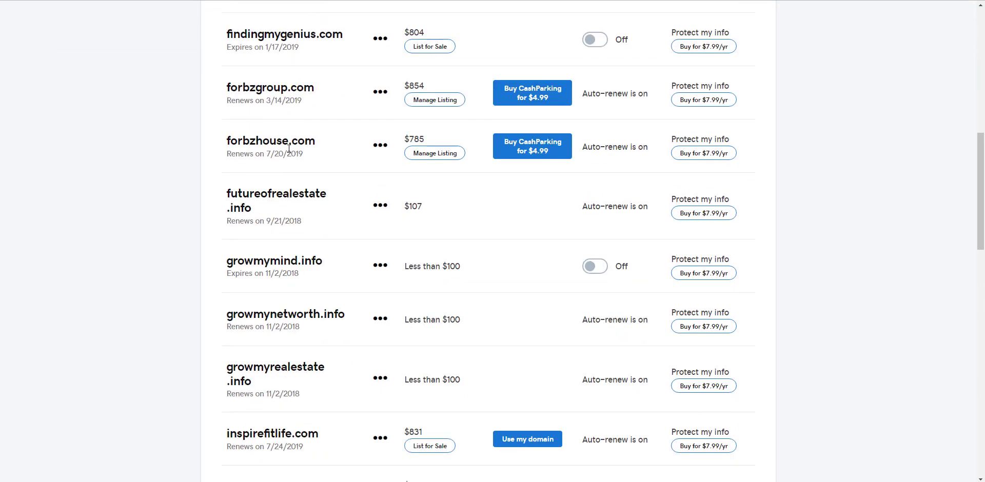
pyautogui.scroll(-6, 289, 153)
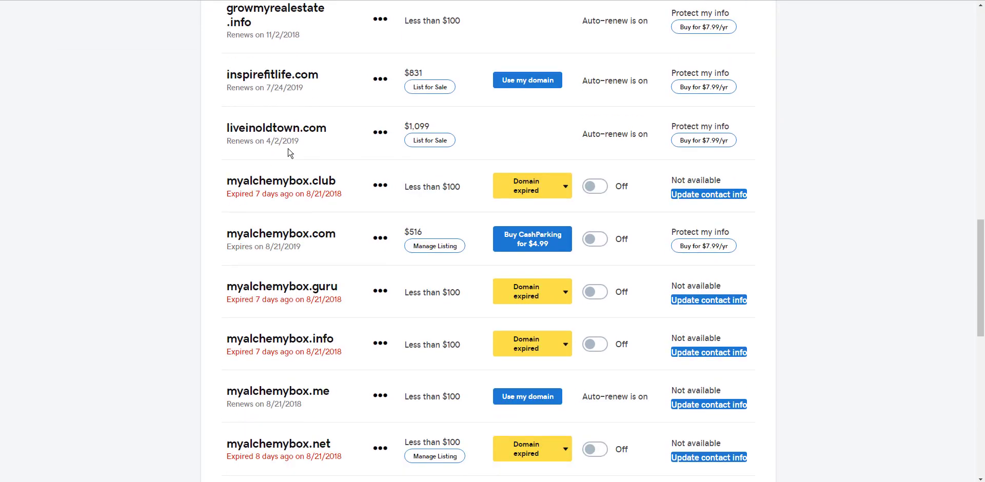
pyautogui.scroll(-2, 288, 149)
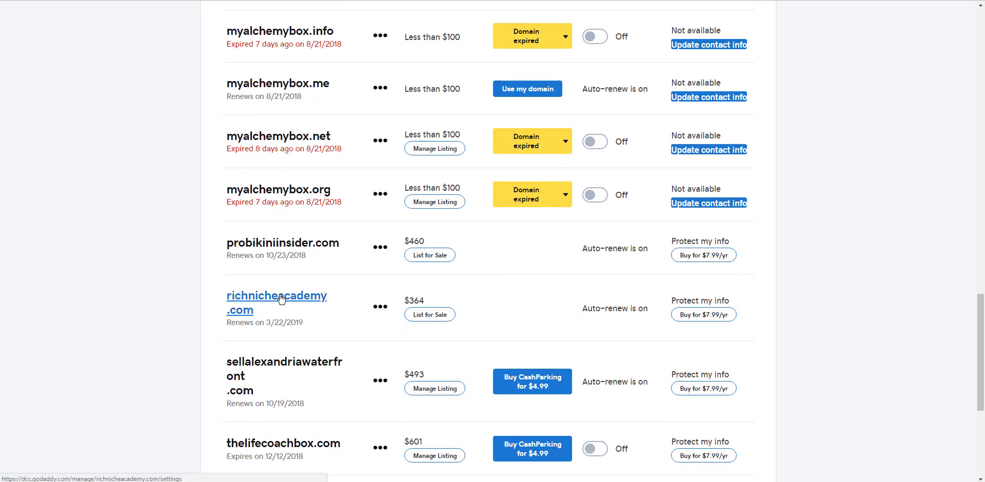
pyautogui.click(281, 299)
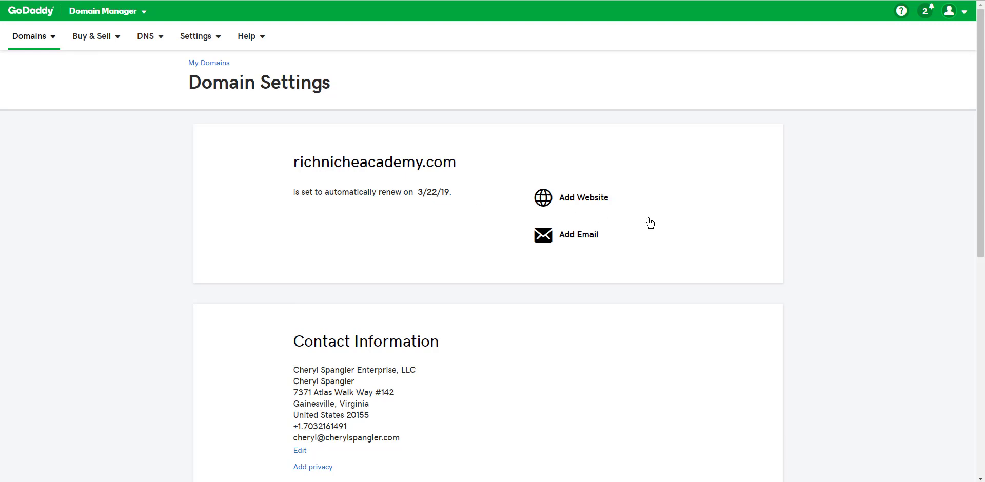
# Open DNS management for richnicheacademy.com from its additional domain settings.
pyautogui.scroll(-4, 662, 233)
pyautogui.scroll(-1, 668, 239)
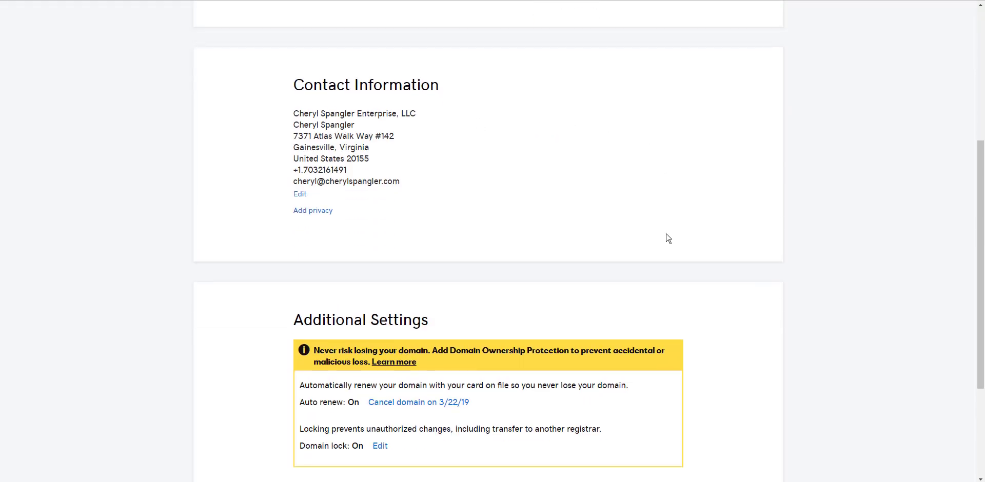
pyautogui.scroll(-3, 668, 239)
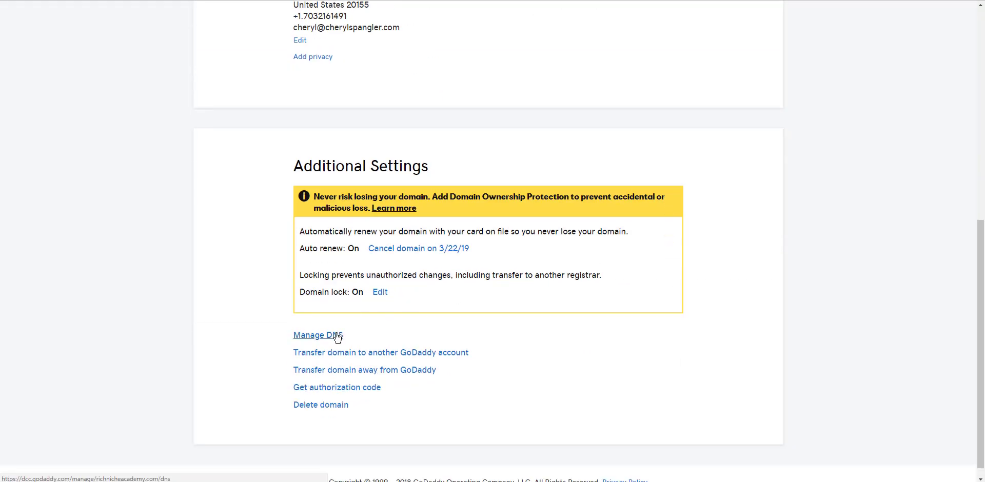
pyautogui.scroll(7, 656, 221)
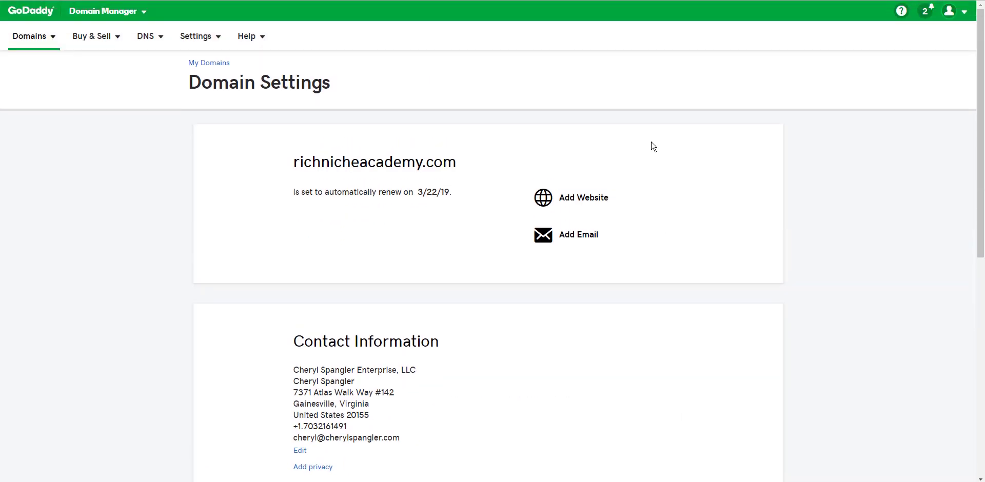
pyautogui.scroll(-4, 651, 152)
pyautogui.scroll(-4, 662, 152)
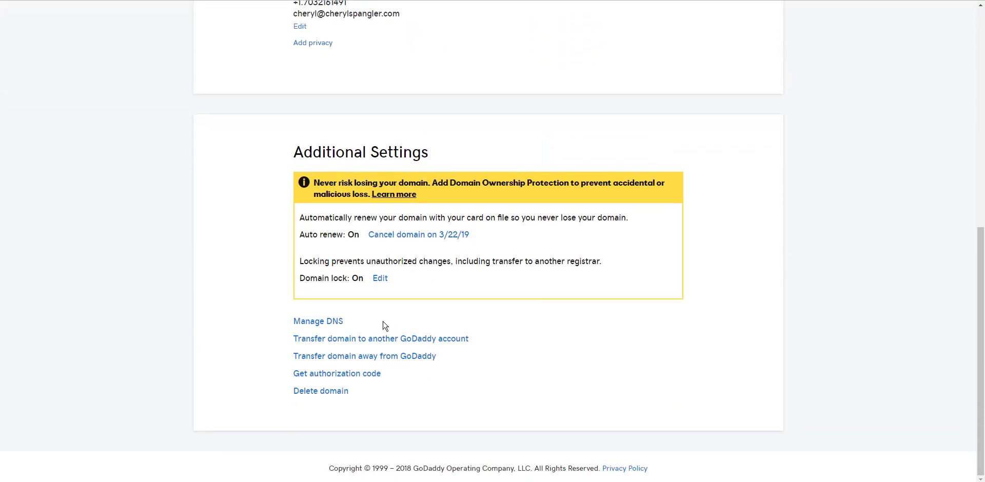
pyautogui.click(334, 322)
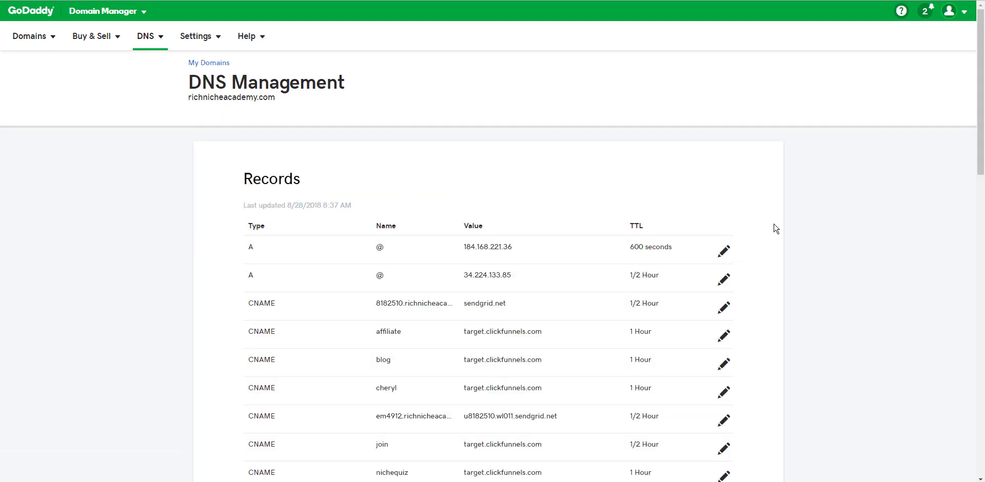
# Start a new CNAME record in the DNS records with "test" as its host.
pyautogui.scroll(-6, 774, 224)
pyautogui.scroll(-5, 791, 221)
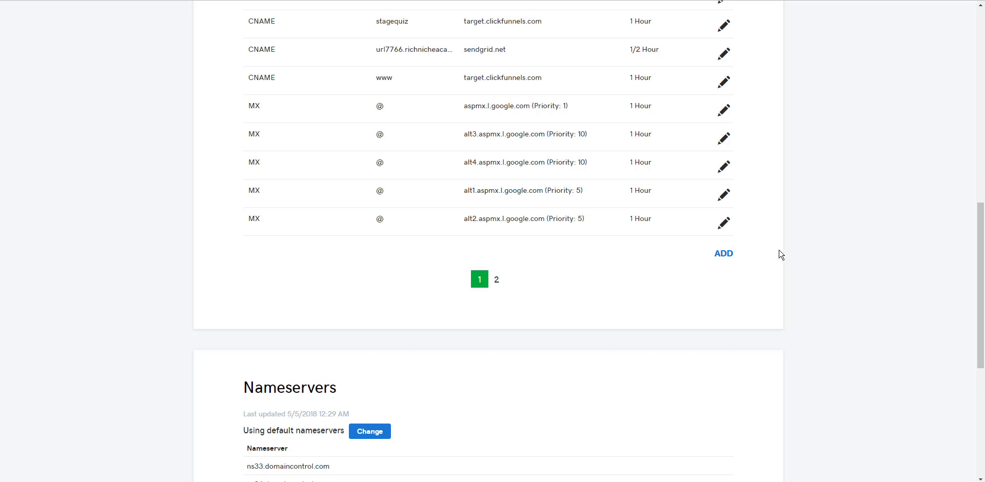
pyautogui.click(724, 254)
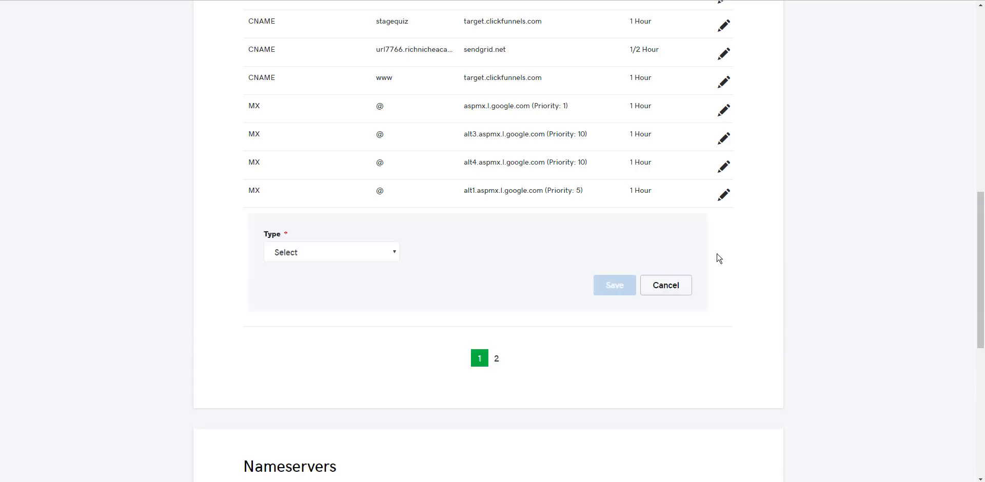
pyautogui.click(395, 257)
pyautogui.click(316, 305)
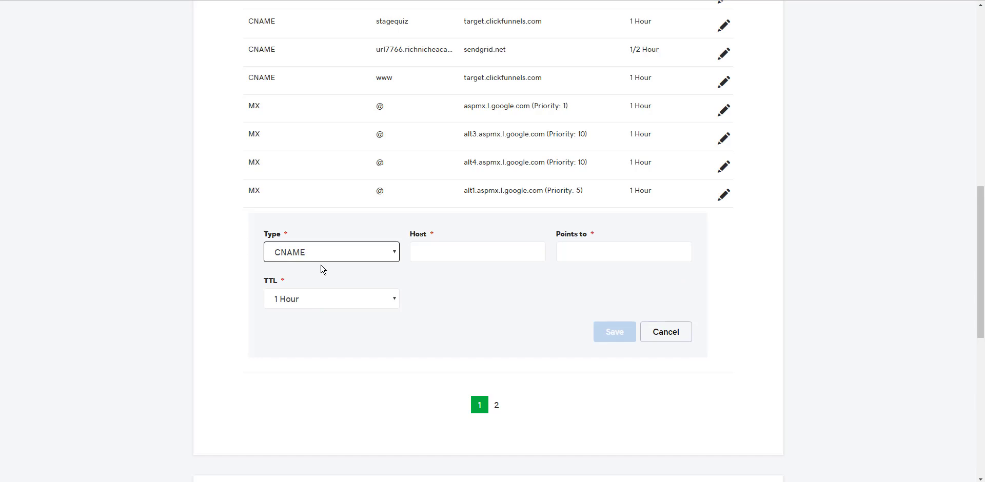
pyautogui.click(414, 252)
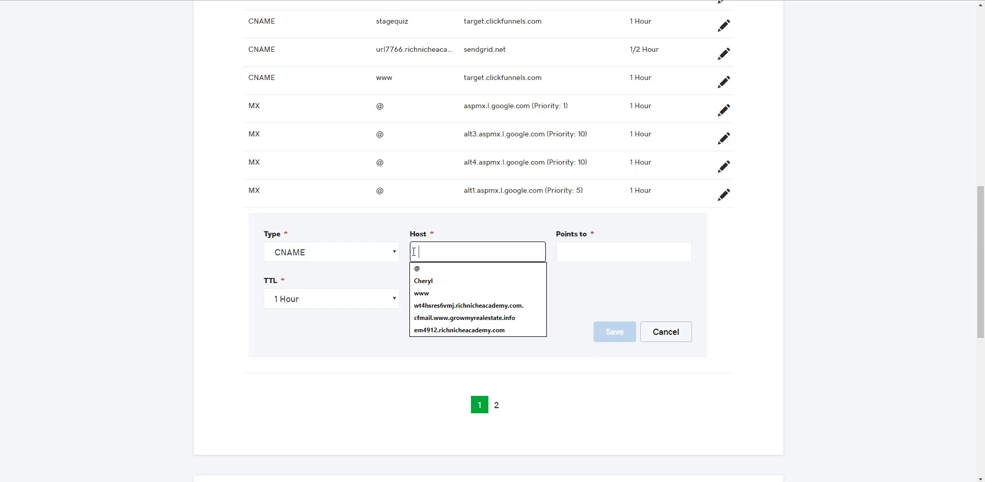
pyautogui.write('test')
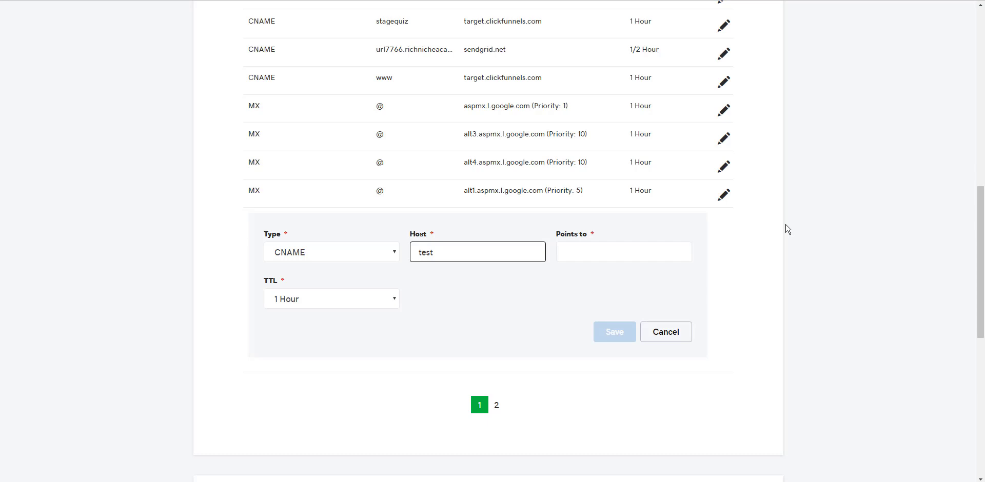
# Try "blog" as the new record's host and compare it with the host names of the existing CNAME records.
pyautogui.hotkey('ctrl', 'a')
pyautogui.write('blog')
pyautogui.scroll(4, 884, 159)
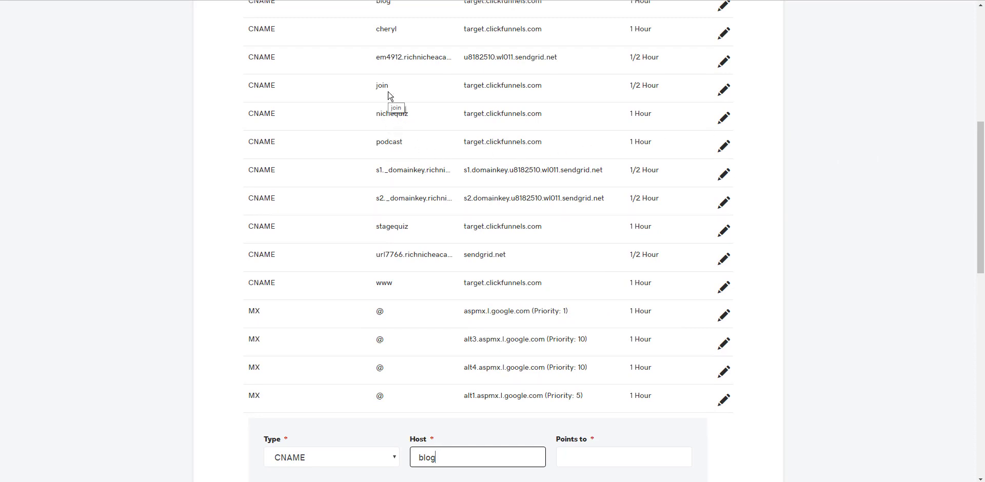
pyautogui.scroll(2, 406, 97)
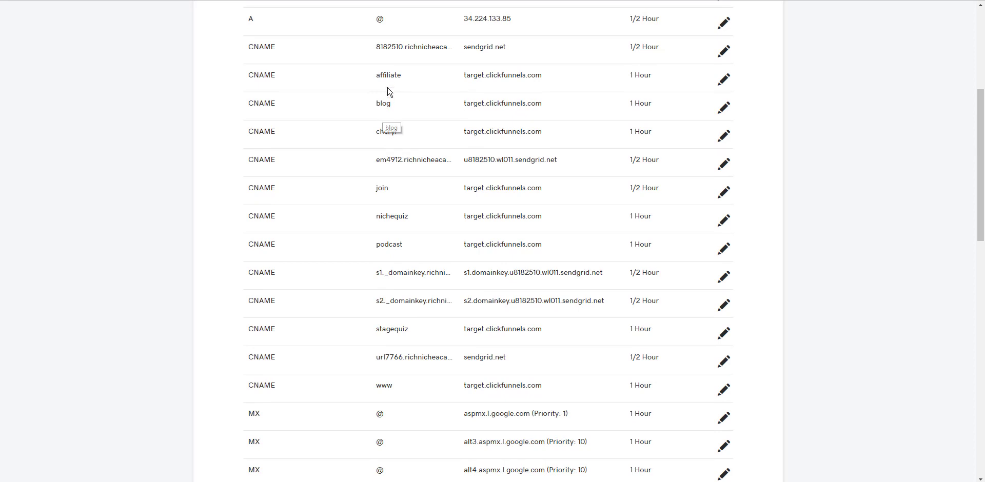
pyautogui.scroll(-8, 821, 149)
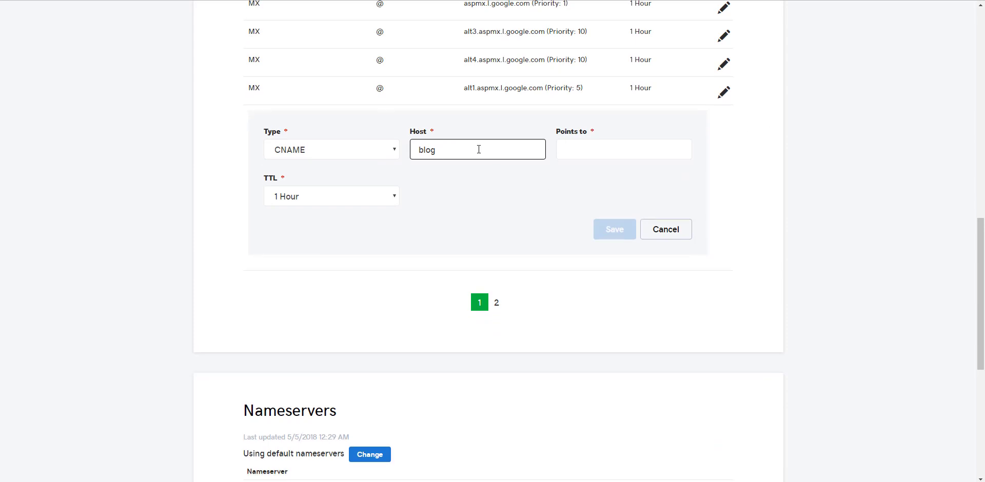
# Complete the CNAME record with host "test" pointing to target.clickfunnels.com, and save it with a 1/2 Hour TTL.
pyautogui.doubleClick(412, 147)
pyautogui.click(470, 152)
pyautogui.moveTo(449, 153); pyautogui.dragTo(404, 155)
pyautogui.write('test')
pyautogui.press('Tab')
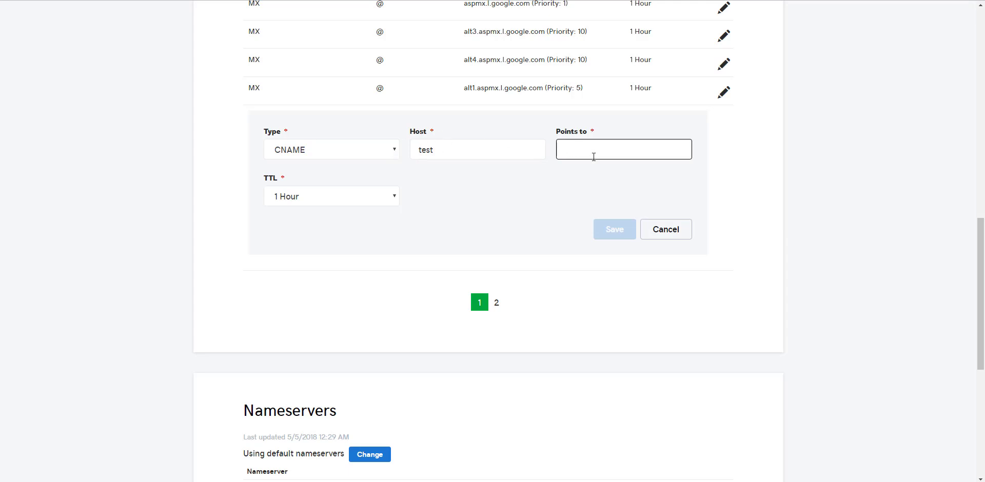
pyautogui.write('tar')
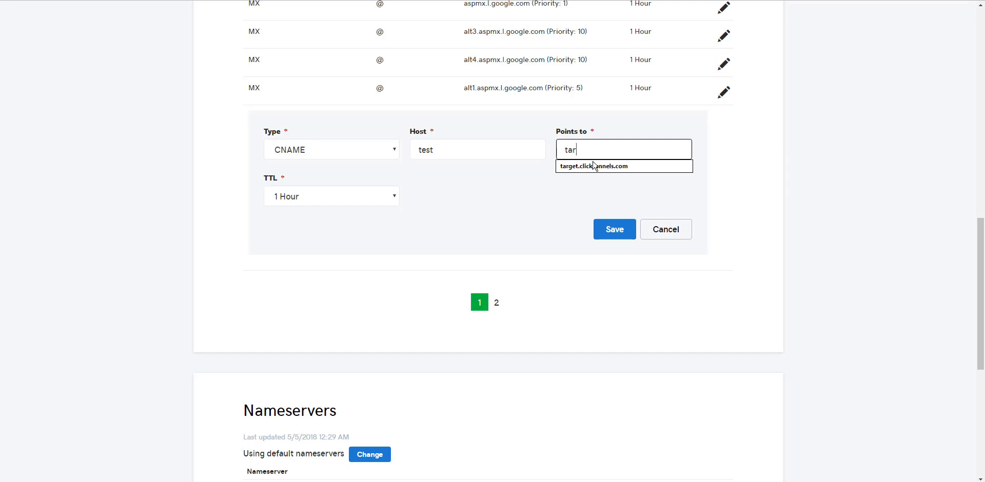
pyautogui.click(594, 166)
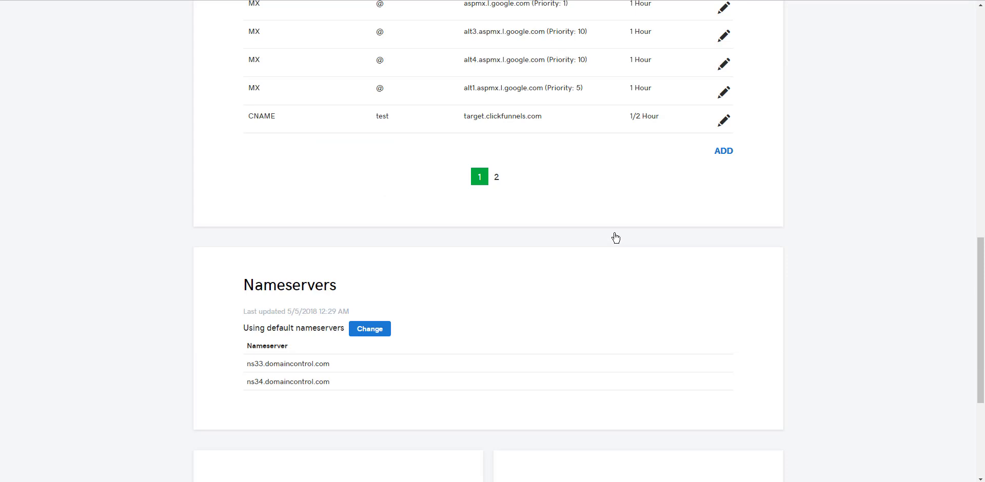
# Add another CNAME record to the DNS records with "test1" as its host.
pyautogui.click(722, 157)
pyautogui.click(388, 152)
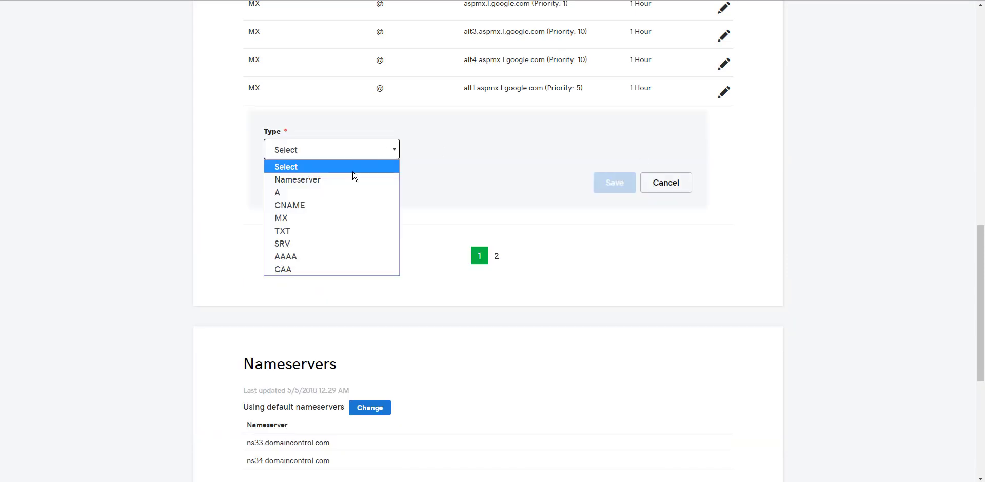
pyautogui.click(337, 204)
pyautogui.click(445, 150)
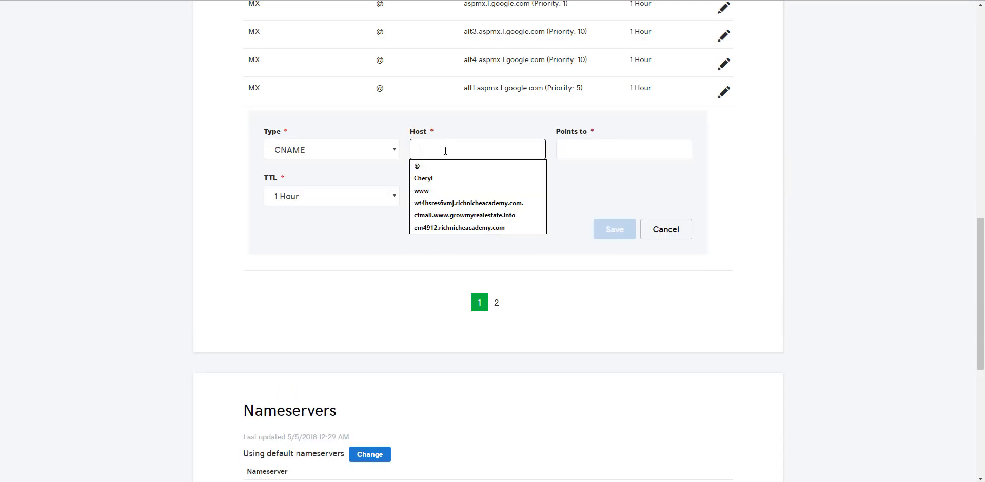
pyautogui.write('test2')
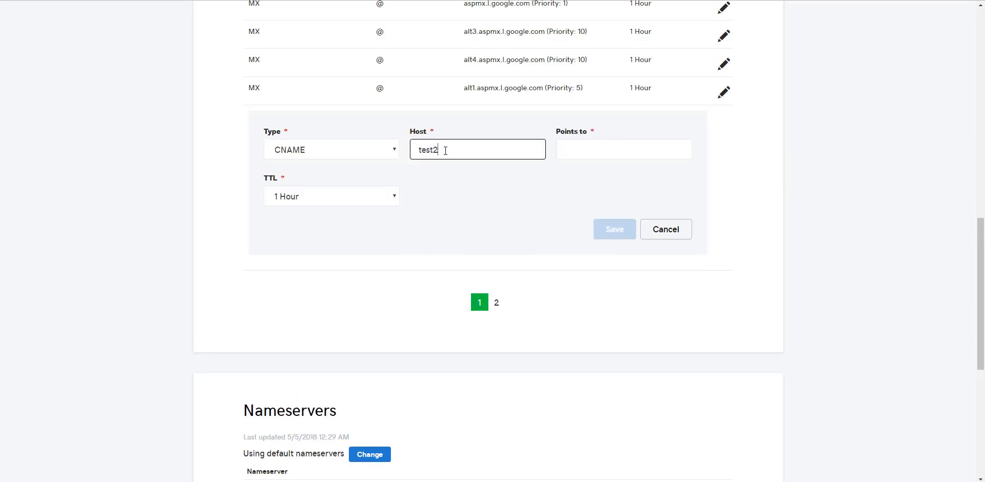
pyautogui.press('BackSpace')
pyautogui.write('1')
# Point the test1 record to target.clickfunnels.com with a TTL of 1/2 Hour and save it.
pyautogui.click(579, 148)
pyautogui.write('tar')
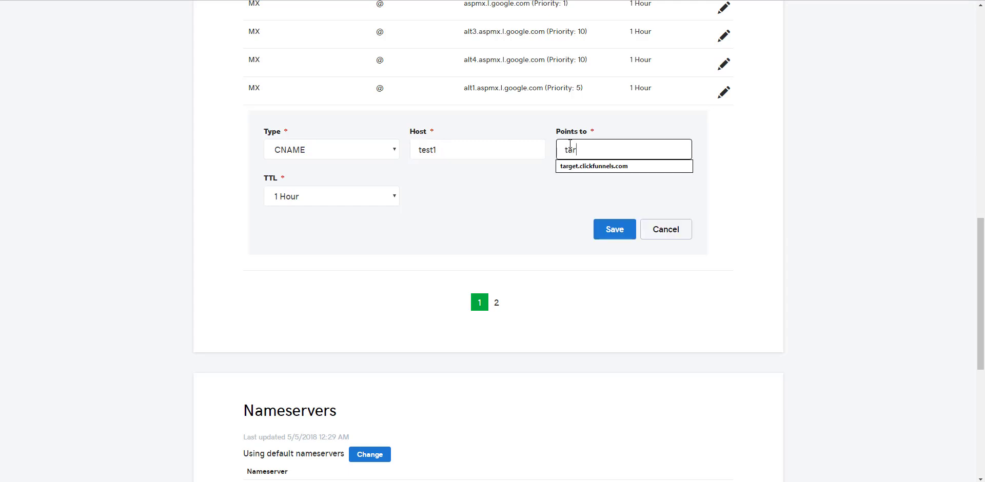
pyautogui.click(593, 167)
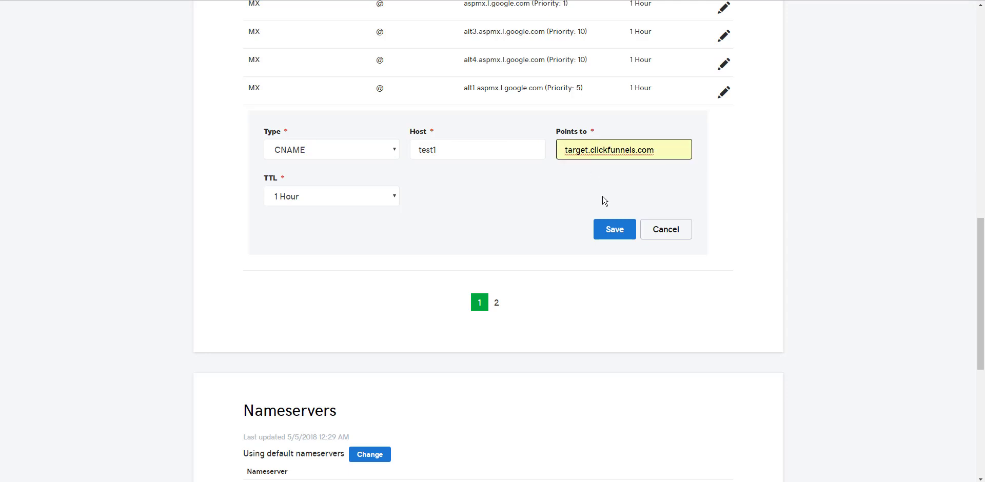
pyautogui.click(359, 197)
pyautogui.click(359, 210)
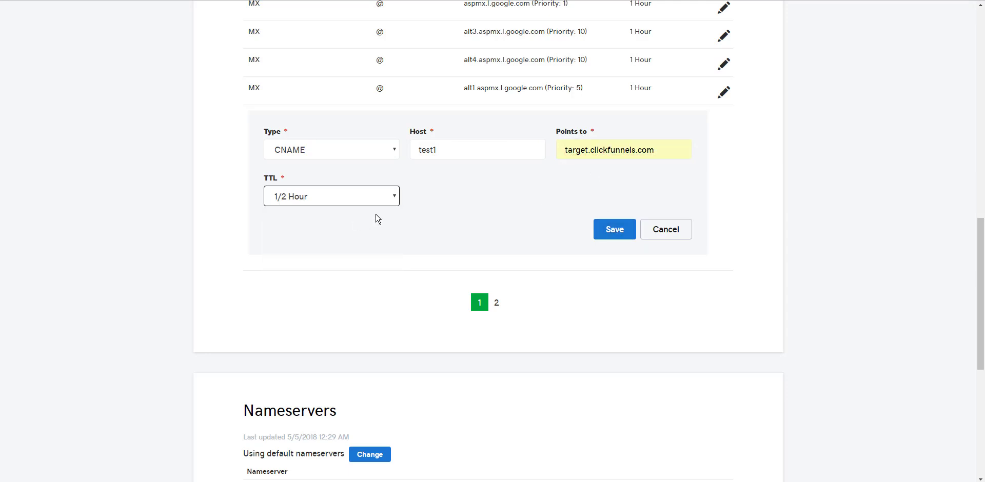
pyautogui.click(607, 231)
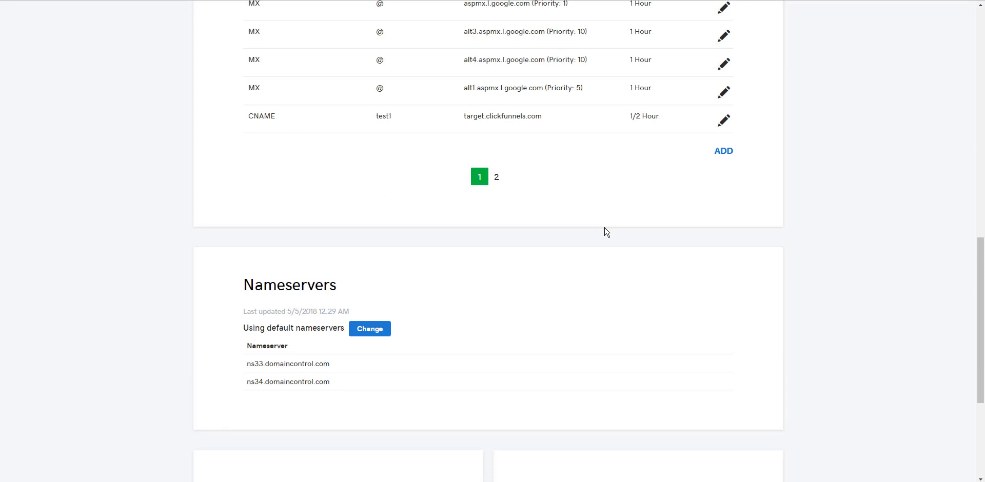
pyautogui.scroll(7, 860, 183)
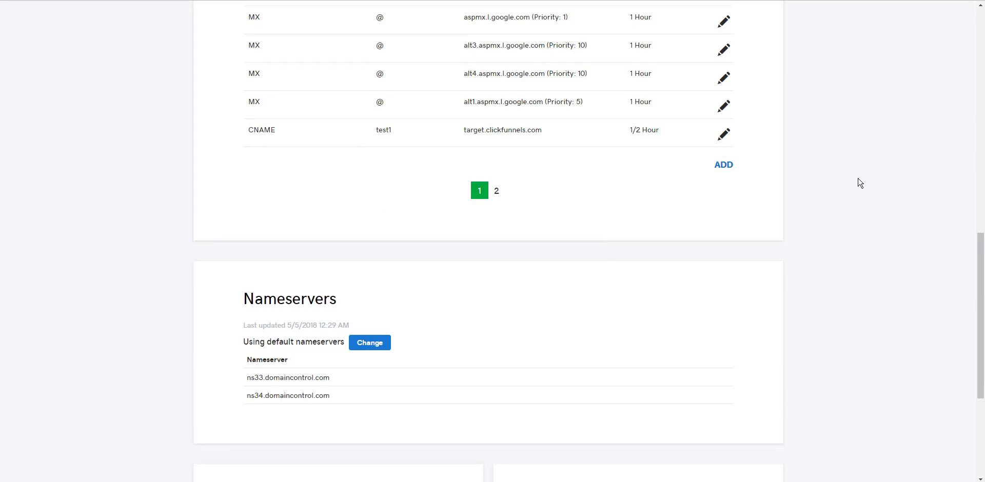
pyautogui.scroll(7, 860, 183)
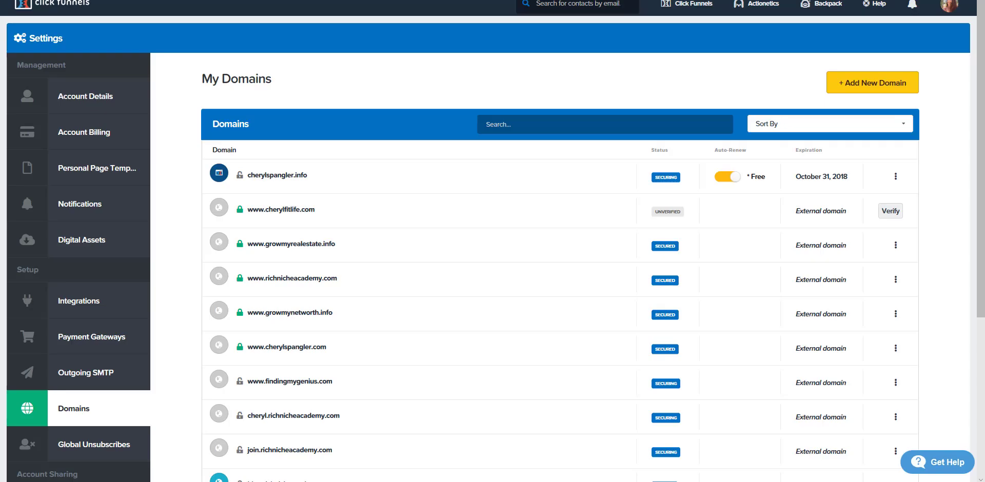
# Switch to ClickFunnels, open the account's domain settings and start adding a new domain.
pyautogui.click(957, 9)
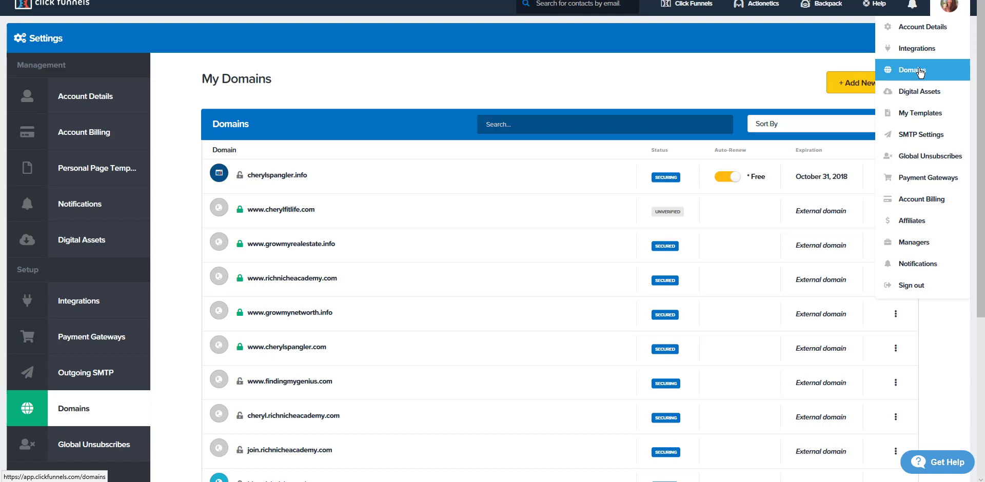
pyautogui.click(920, 73)
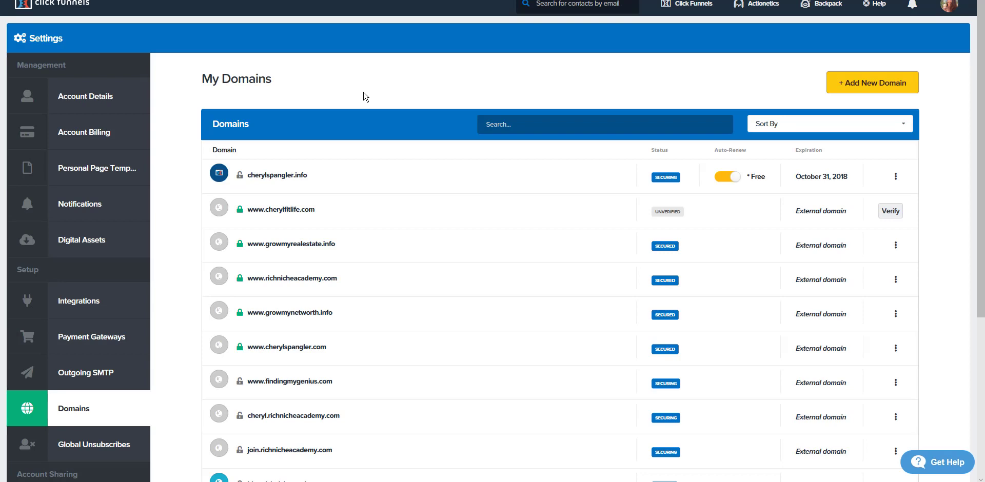
pyautogui.scroll(-5, 362, 98)
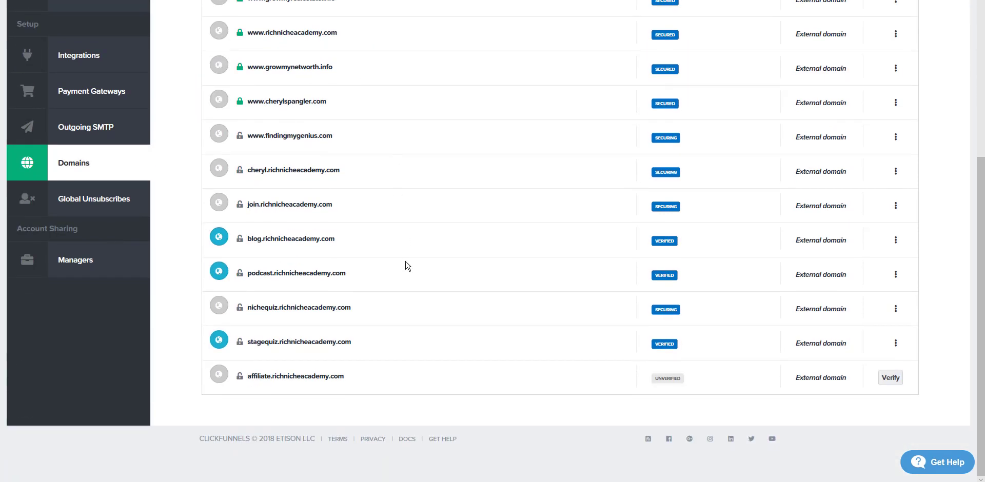
pyautogui.scroll(5, 407, 266)
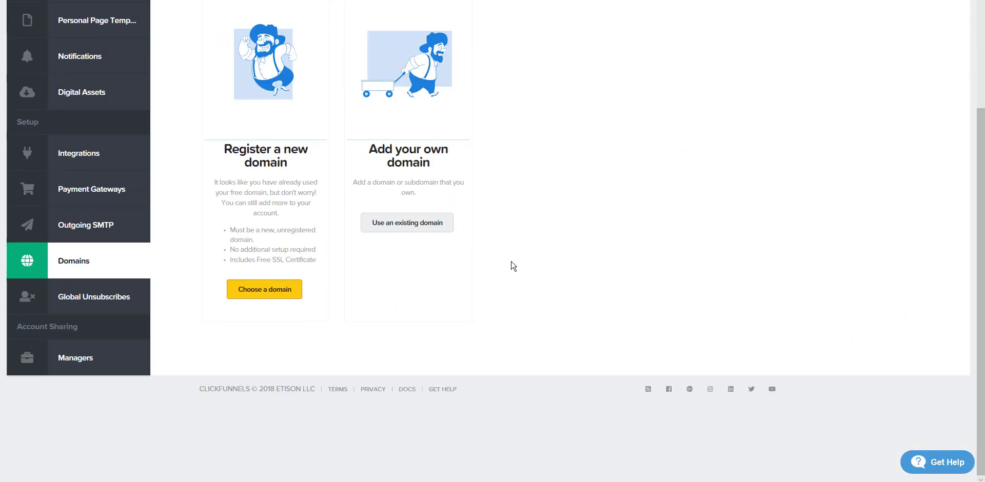
# Add test.richnicheacademy.com as an existing domain and confirm that its CNAME setup has been done.
pyautogui.scroll(2, 514, 266)
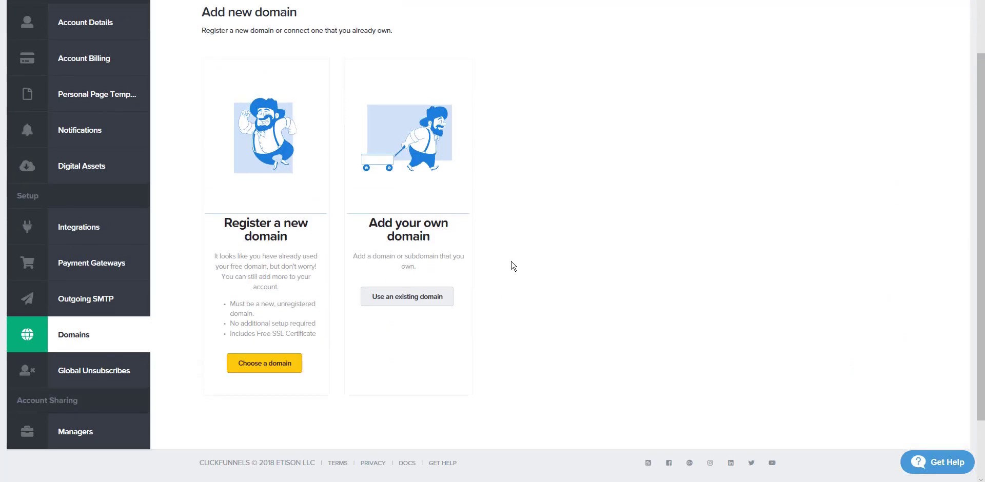
pyautogui.click(419, 303)
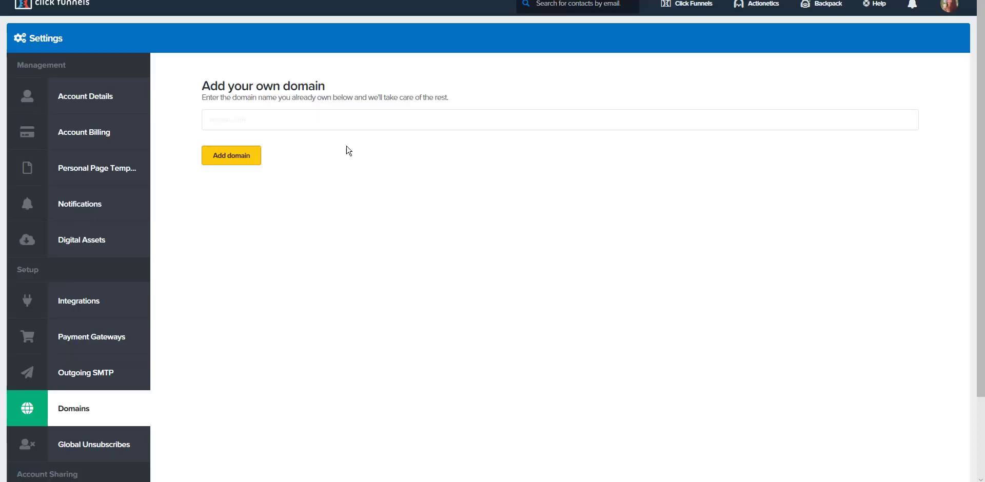
pyautogui.click(293, 123)
pyautogui.write('www.')
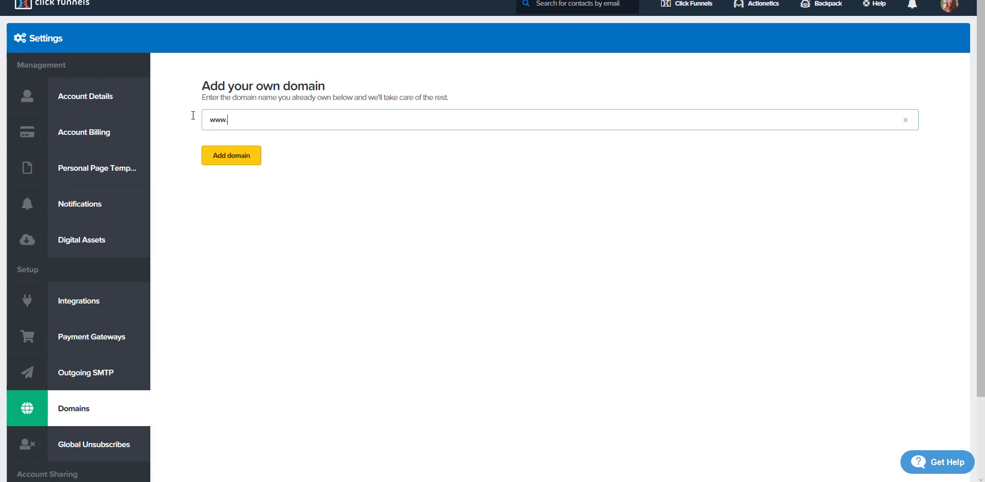
pyautogui.hotkey('ctrl', 'a')
pyautogui.press('BackSpace')
pyautogui.write('test.richnicheacademy.com')
pyautogui.click(217, 157)
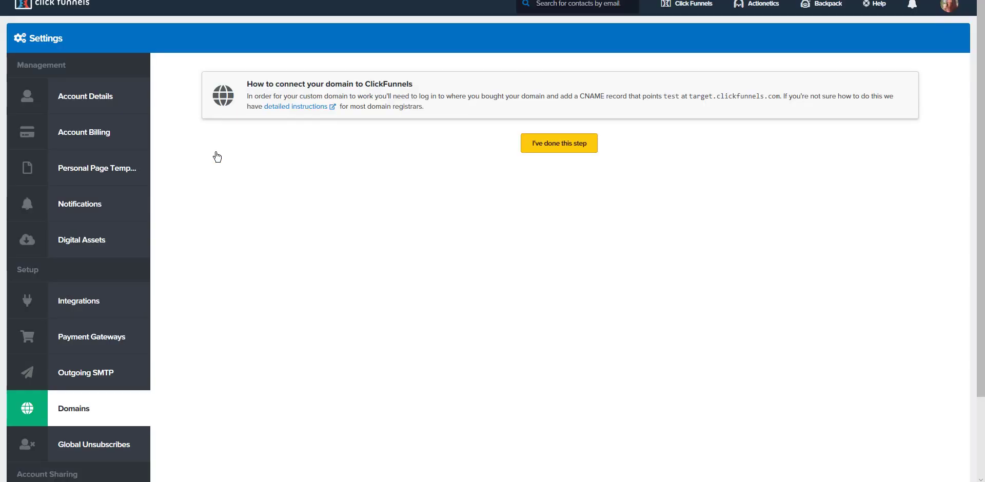
pyautogui.click(570, 149)
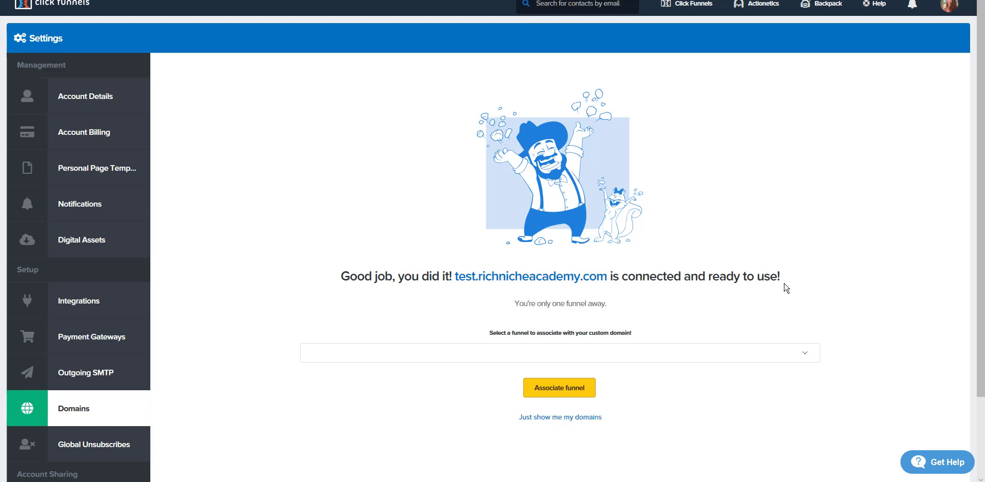
# Look through the funnels available for test.richnicheacademy.com, leave the domain without a funnel and go on to the domains.
pyautogui.click(809, 358)
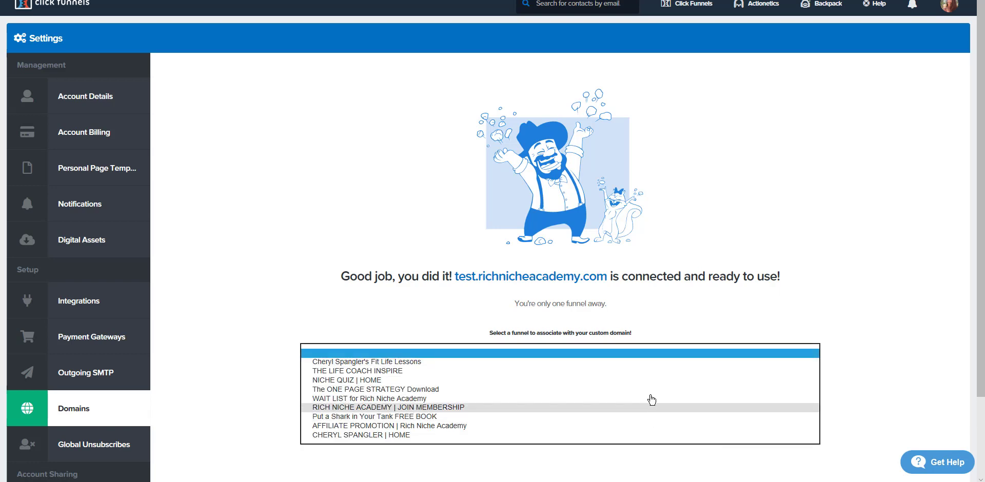
pyautogui.click(701, 317)
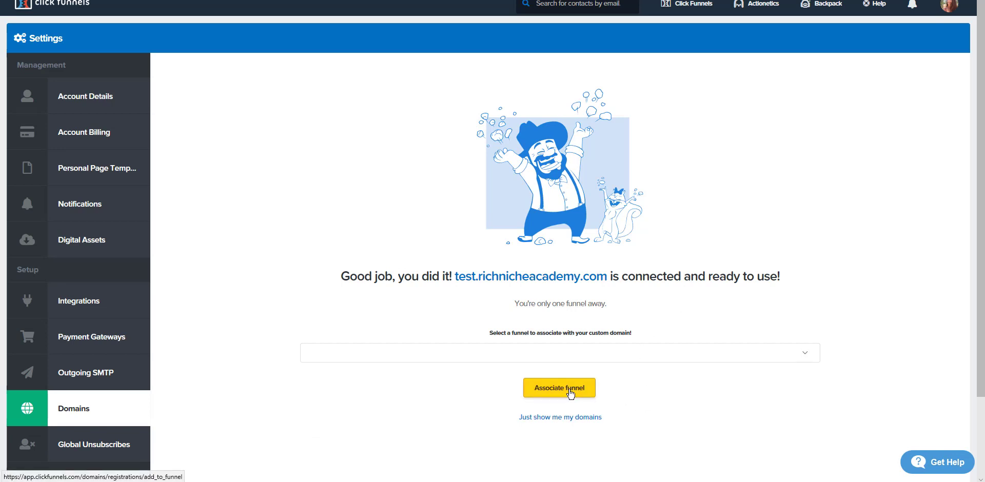
pyautogui.click(596, 421)
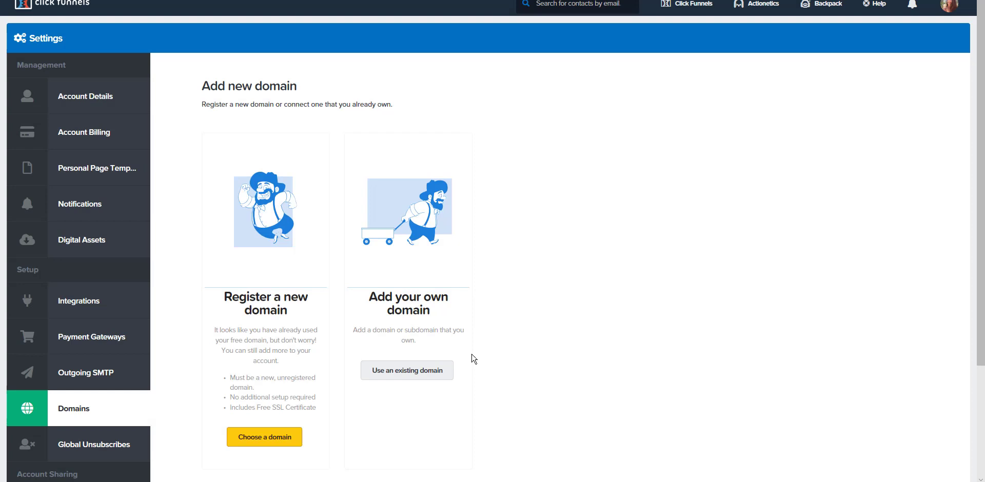
# Add test2.richnicheacademy.com as another existing domain and check whether it is connected.
pyautogui.click(402, 378)
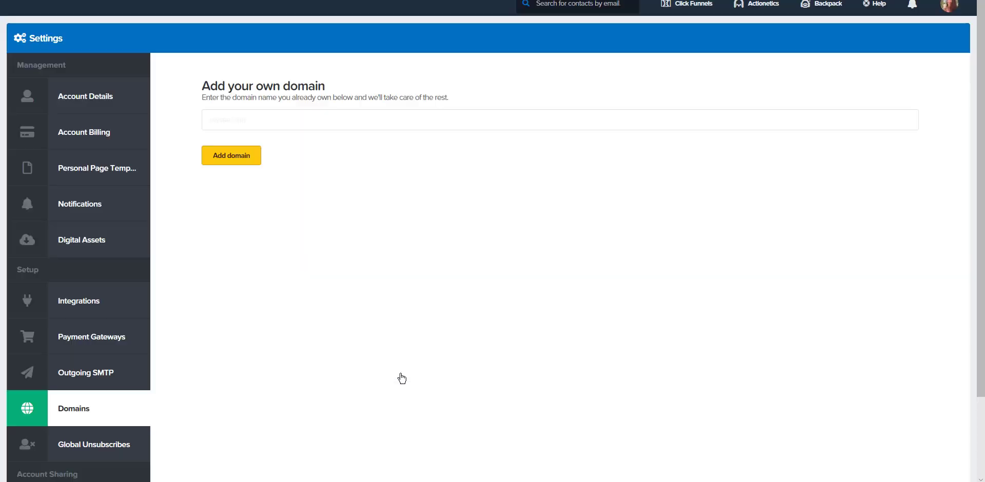
pyautogui.click(257, 120)
pyautogui.write('www.')
pyautogui.moveTo(257, 121); pyautogui.dragTo(189, 115)
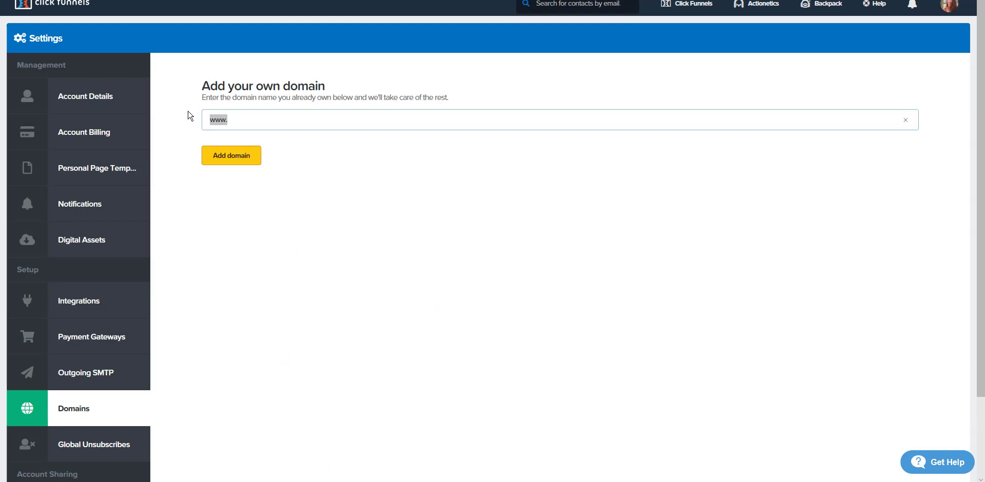
pyautogui.write('test2.richnicheacademy.com')
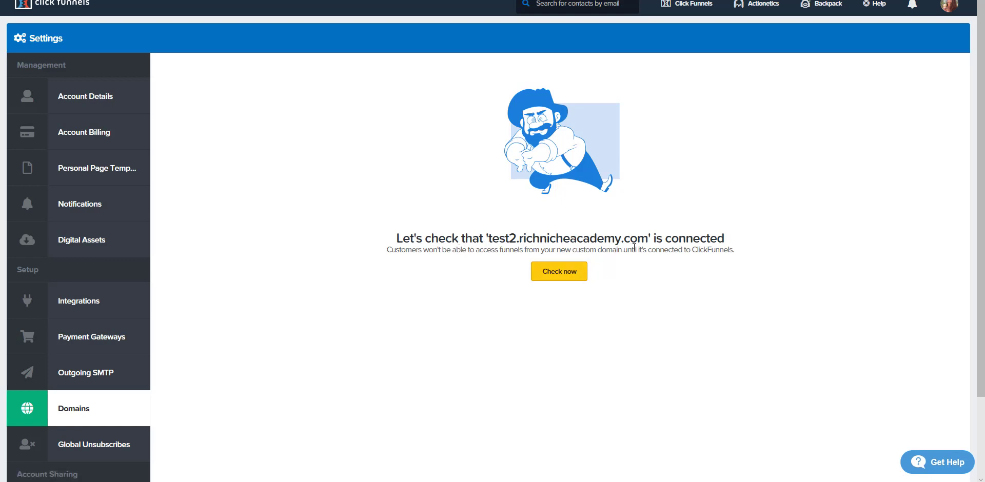
pyautogui.click(572, 276)
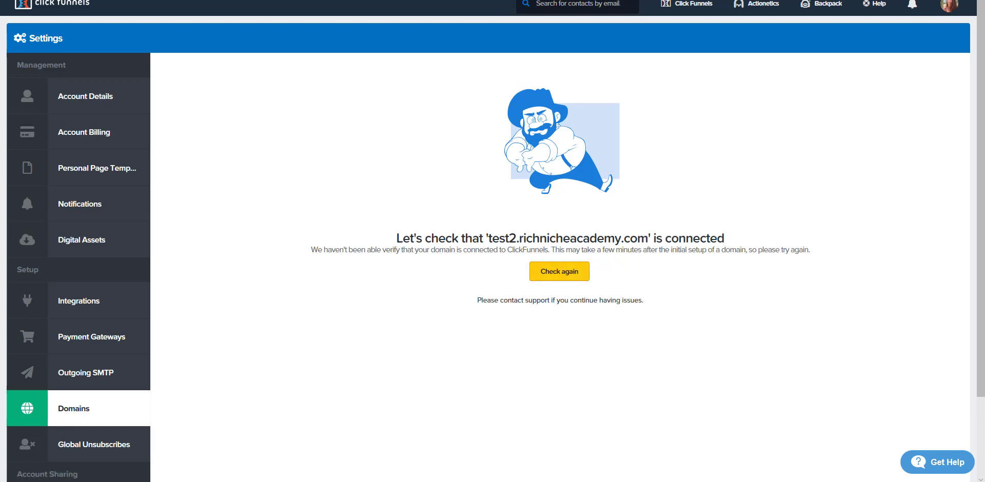
# Switch to GoDaddy and examine the DNS records of richnicheacademy.com for the CNAME host names that were added.
pyautogui.moveTo(391, 481)
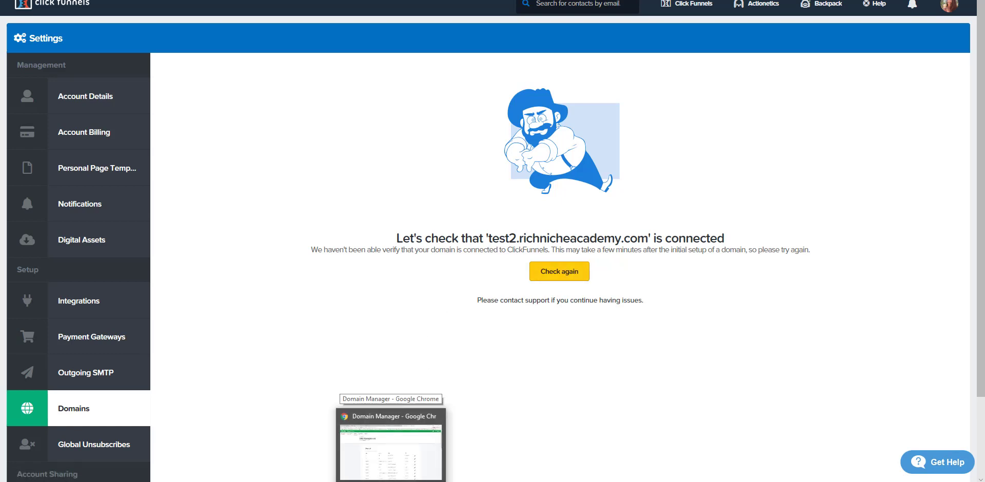
pyautogui.click(398, 434)
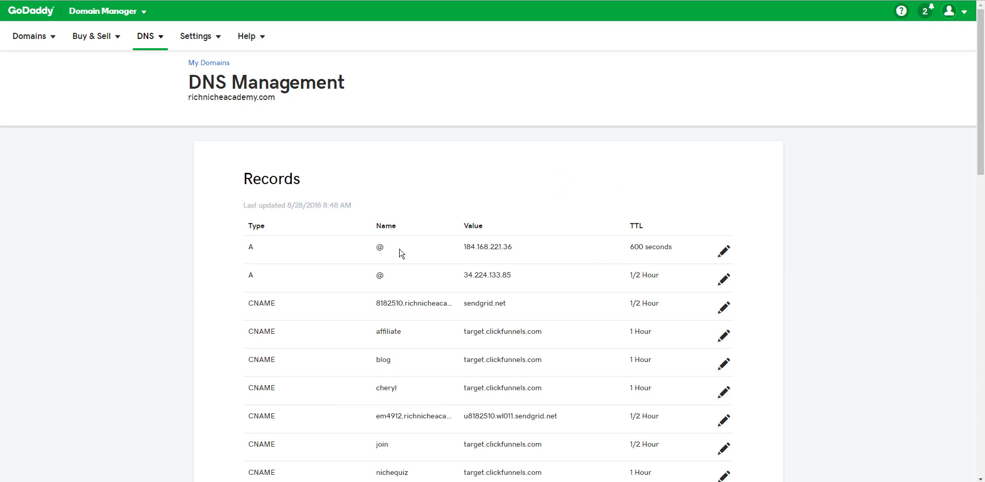
pyautogui.scroll(-2, 406, 250)
pyautogui.scroll(-5, 417, 245)
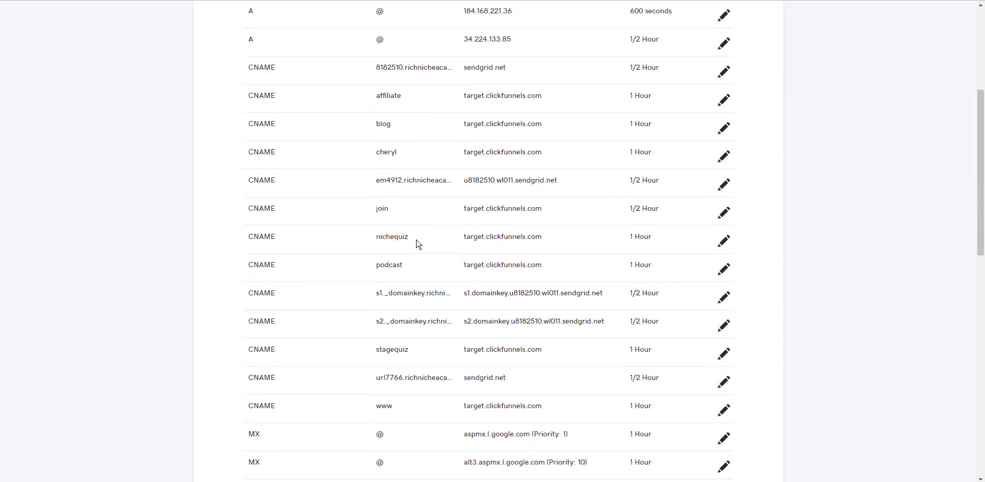
pyautogui.scroll(-4, 416, 245)
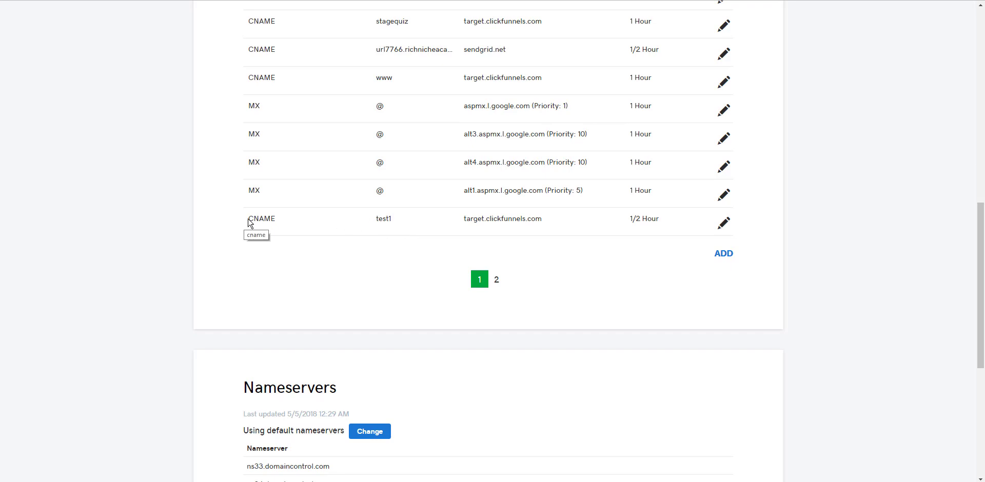
pyautogui.moveTo(249, 222); pyautogui.dragTo(743, 209)
pyautogui.click(815, 192)
pyautogui.scroll(4, 816, 192)
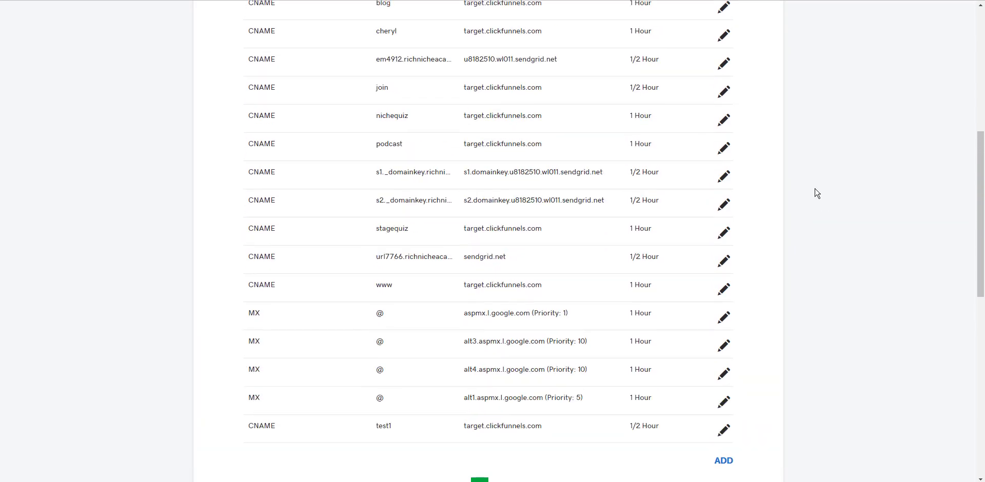
pyautogui.scroll(3, 816, 194)
pyautogui.scroll(-6, 816, 194)
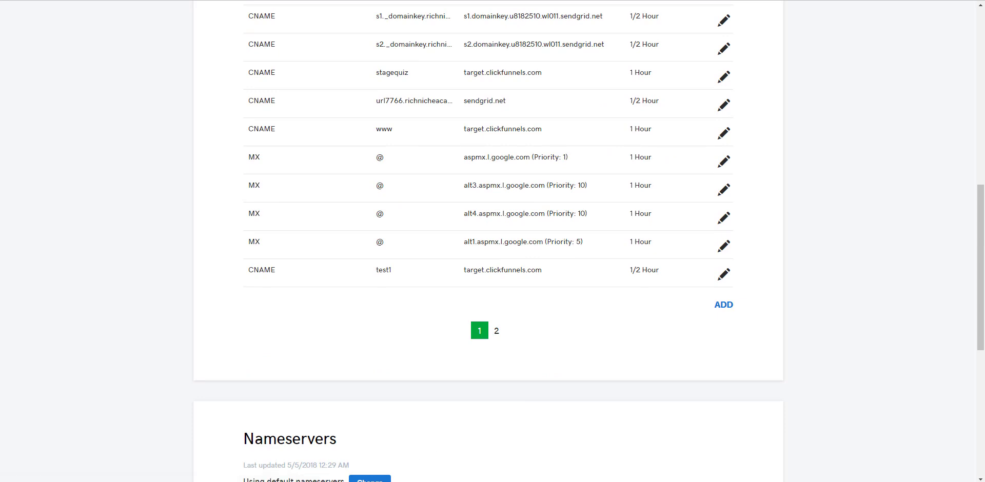
# Switch back to ClickFunnels, recheck the test2.richnicheacademy.com connection and try to verify it from the domain list.
pyautogui.click(392, 442)
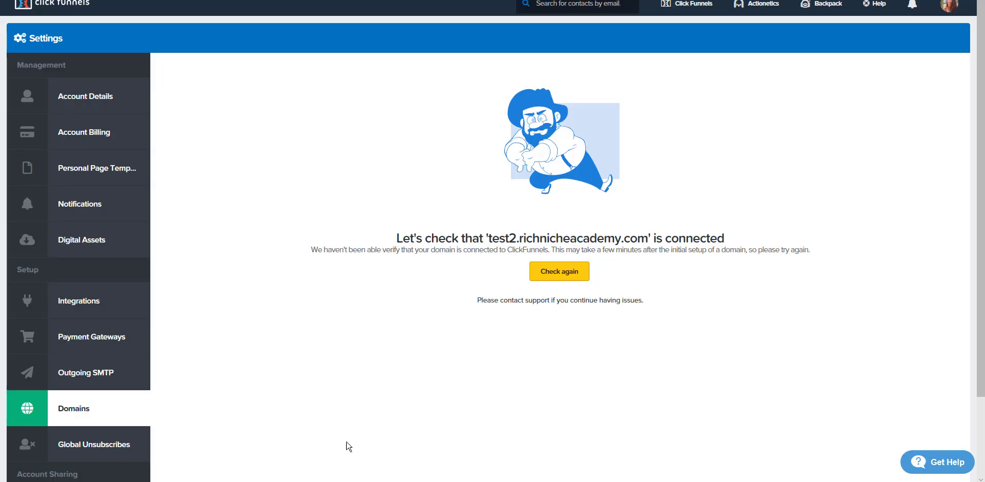
pyautogui.click(584, 277)
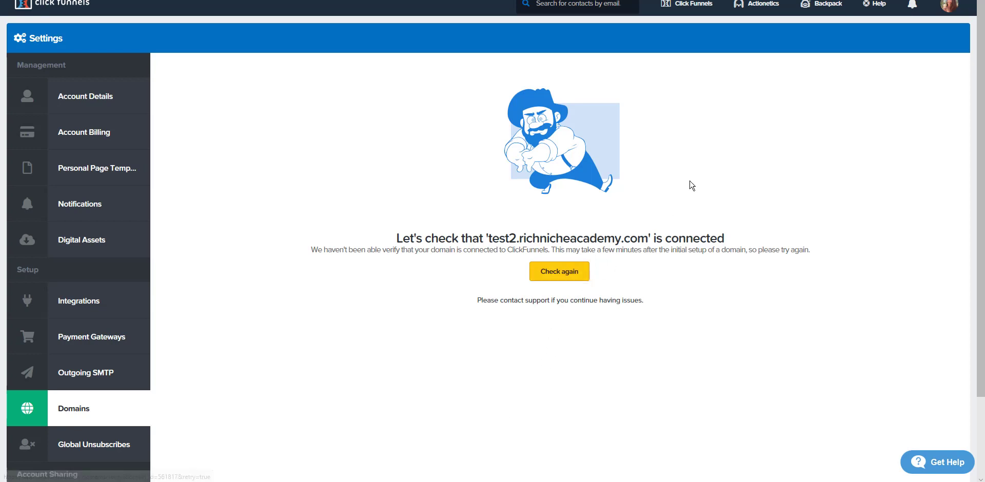
pyautogui.click(949, 7)
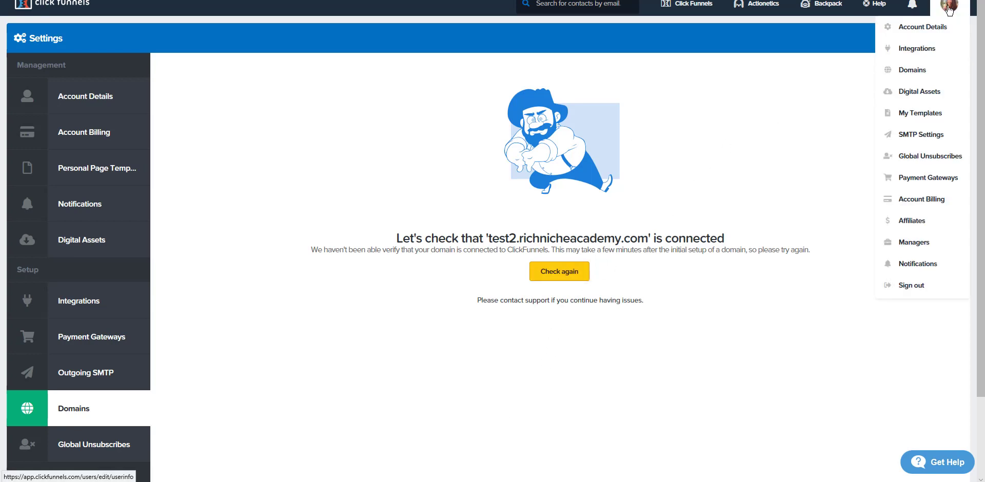
pyautogui.click(937, 78)
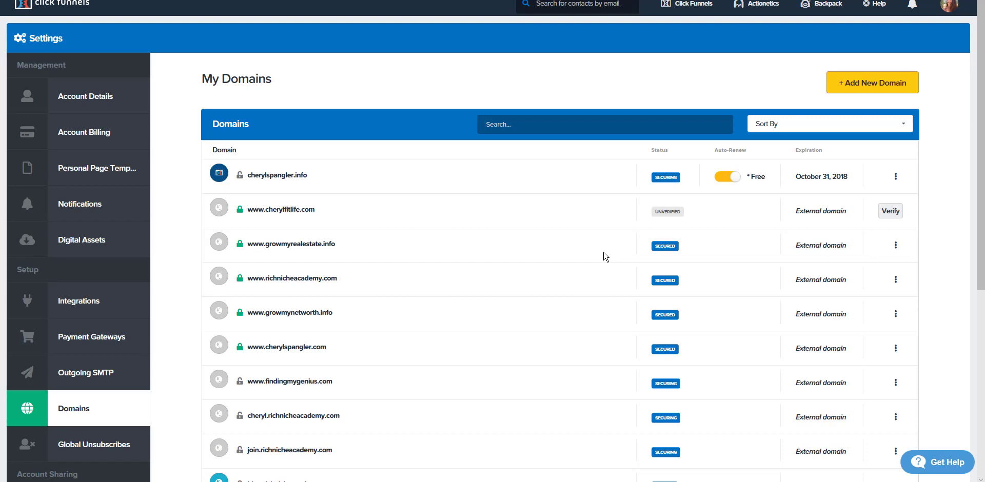
pyautogui.scroll(-6, 382, 224)
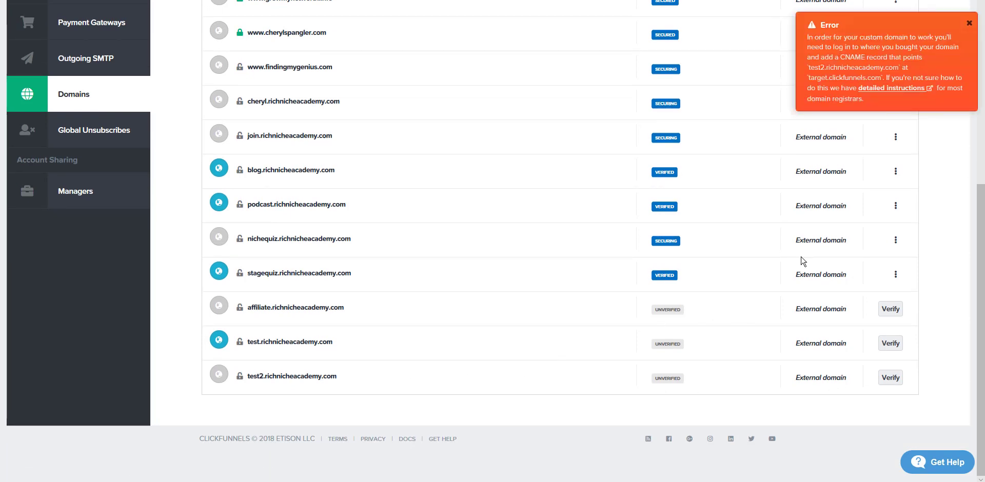
# Add test1.richnicheacademy.com as an existing domain and find its entry in the domain list.
pyautogui.scroll(5, 974, 33)
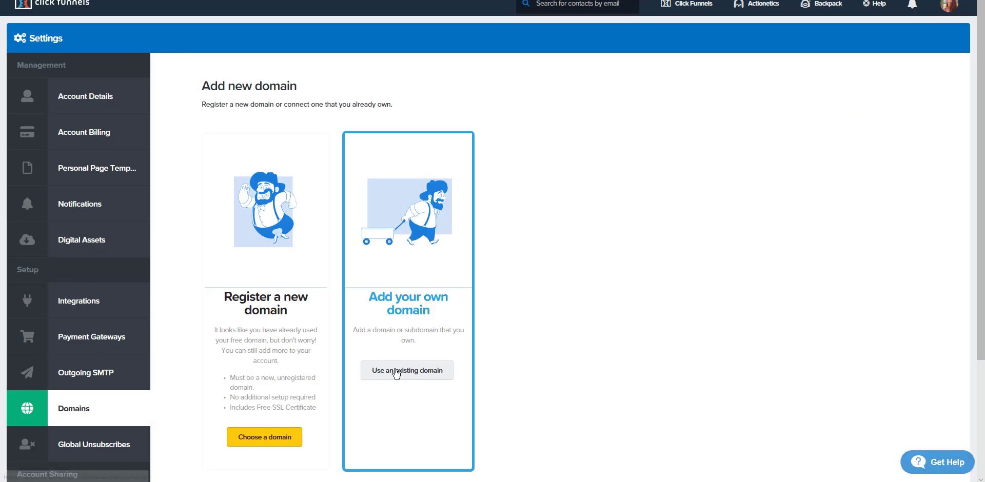
pyautogui.click(396, 373)
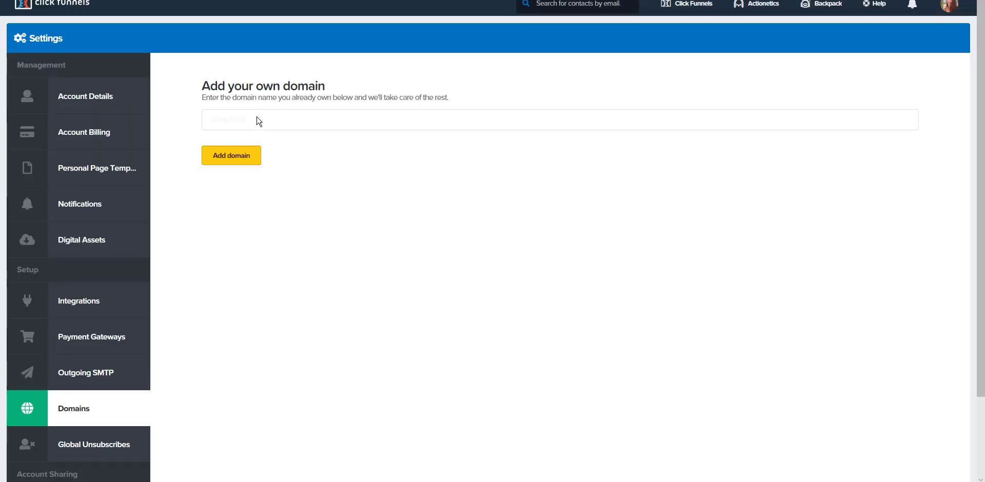
pyautogui.click(259, 122)
pyautogui.write('www.')
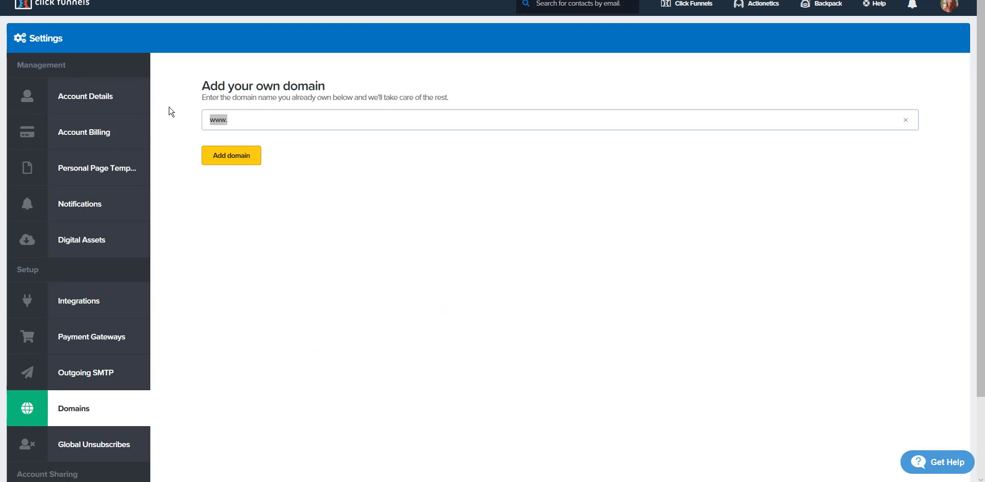
pyautogui.write('test1.richnicheacadem')
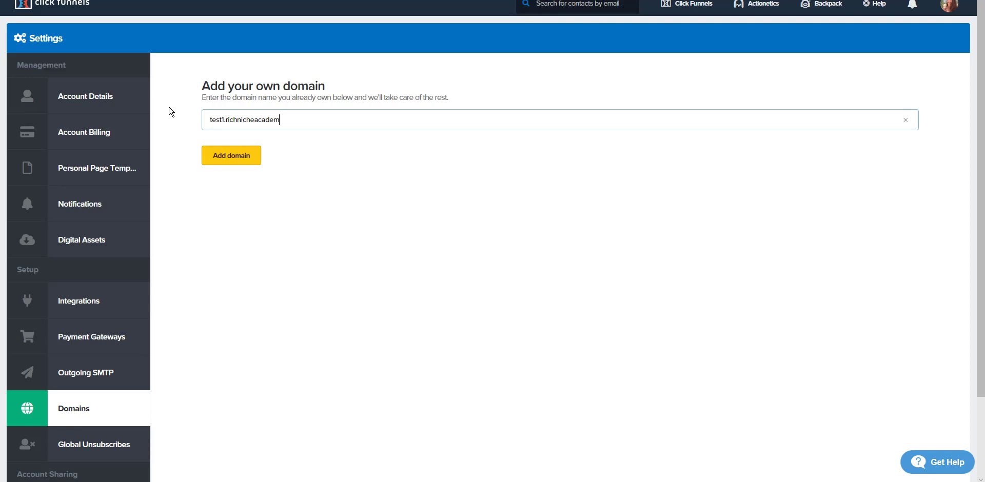
pyautogui.write('y.com')
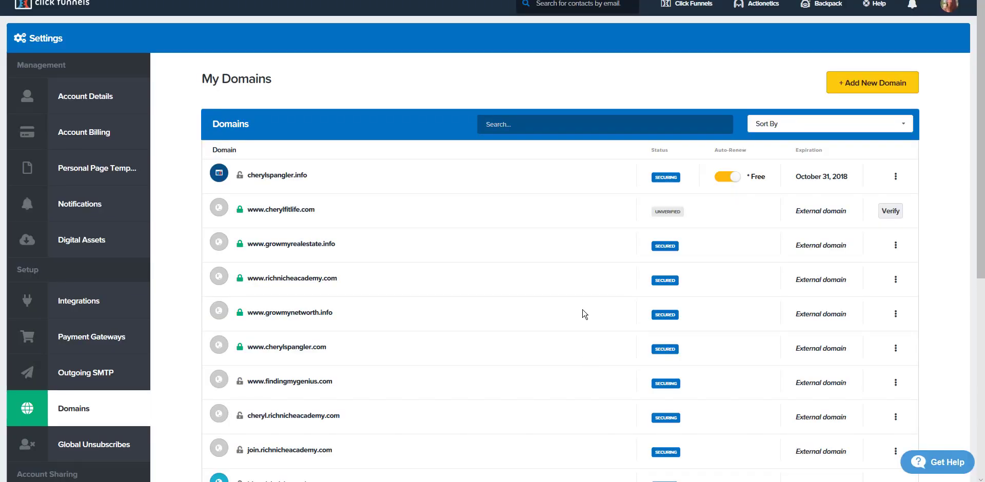
pyautogui.scroll(-7, 589, 298)
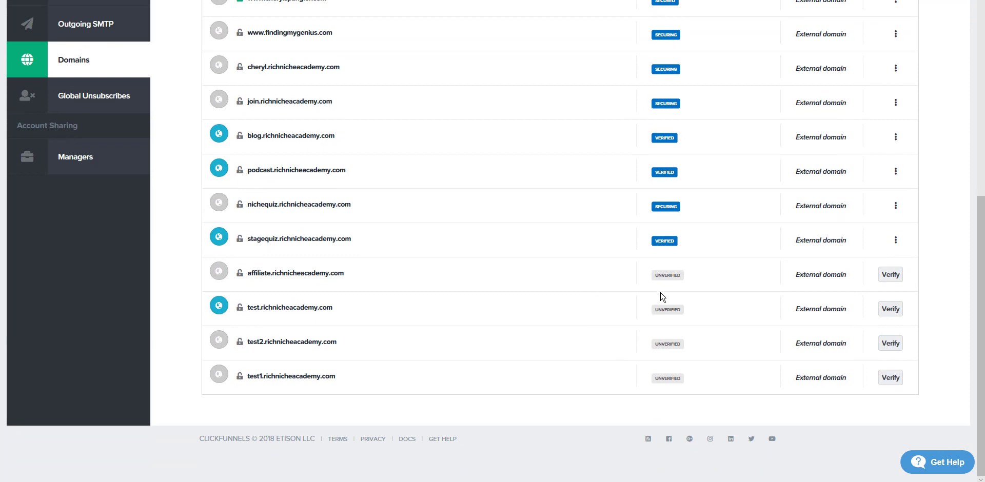